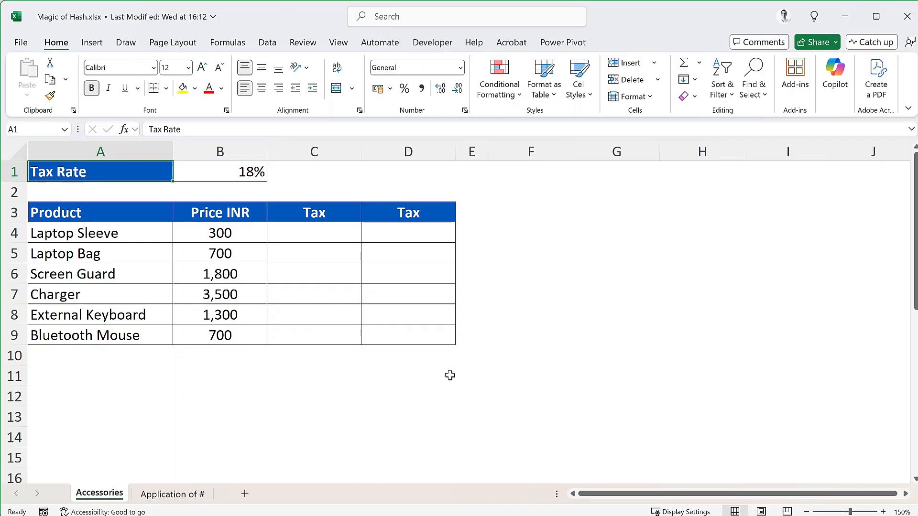
Calculate the first tax column with =B4*$B$1 in C4 and fill the formula down to C9.
click(287, 228)
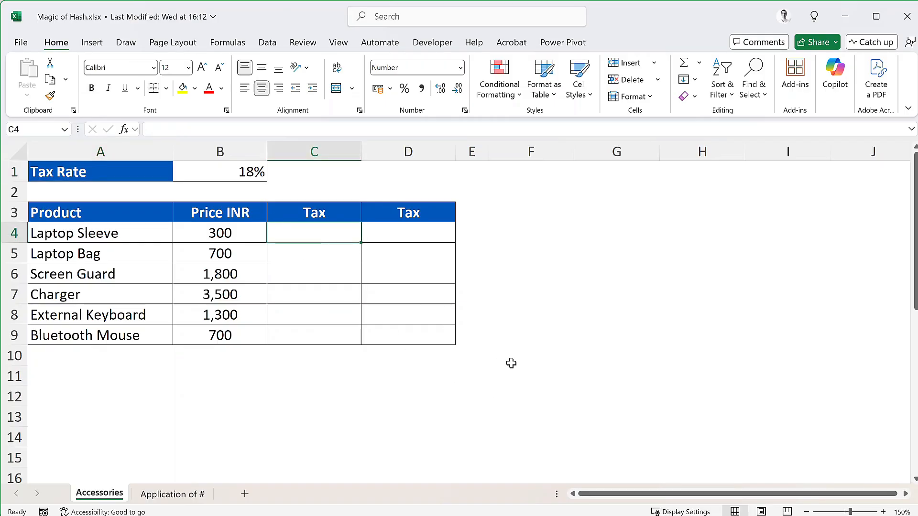
text(=)
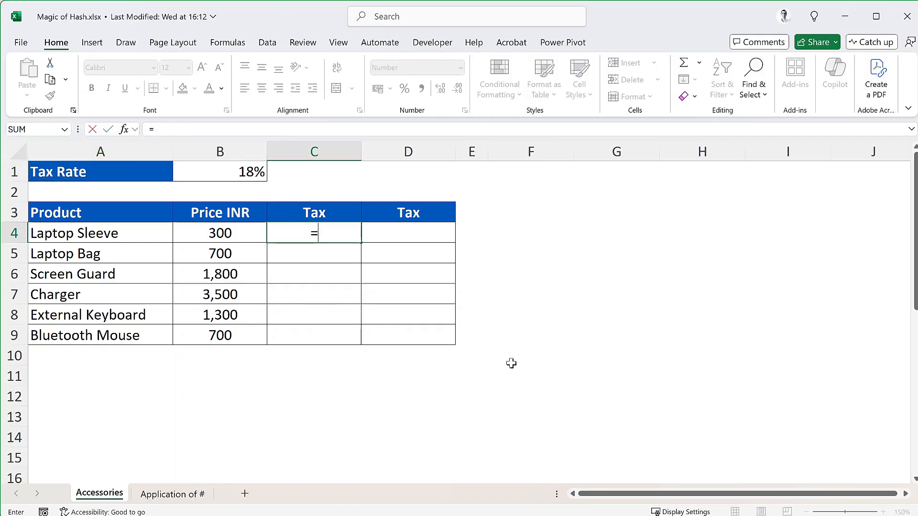
click(249, 235)
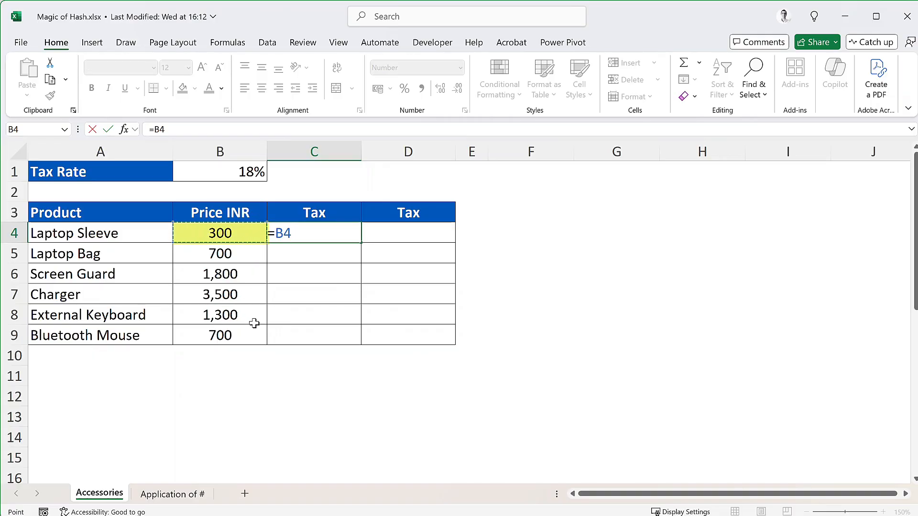
text(*)
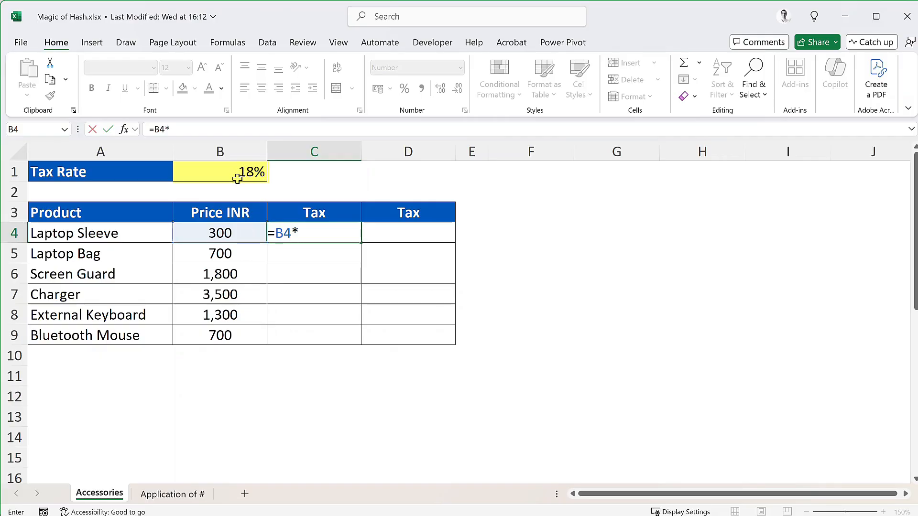
click(240, 172)
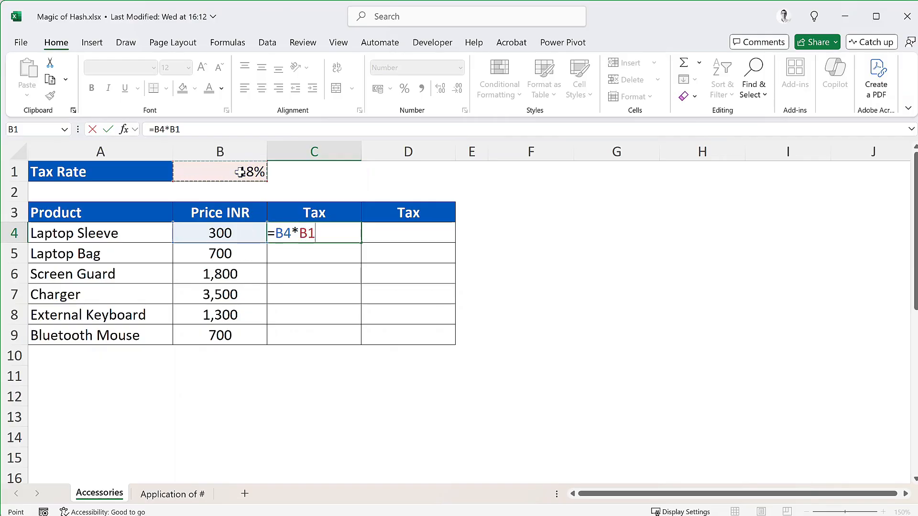
key(F4)
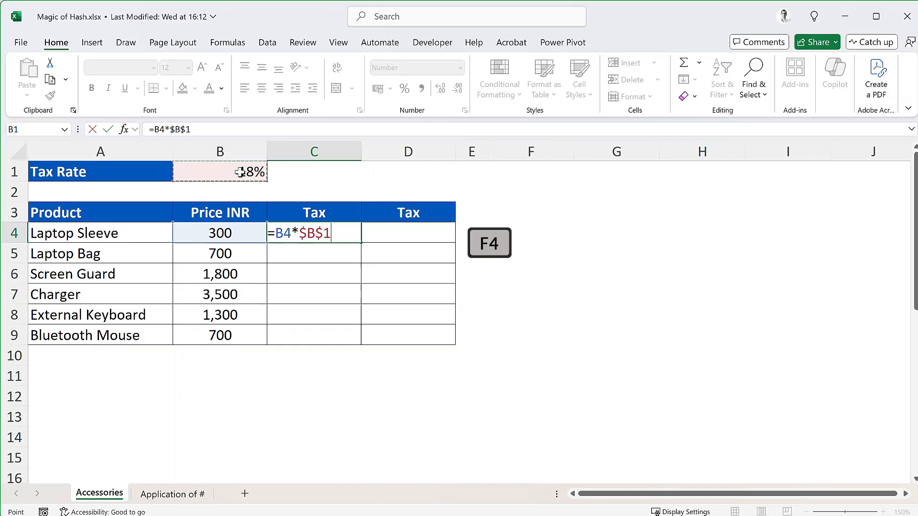
key(Return)
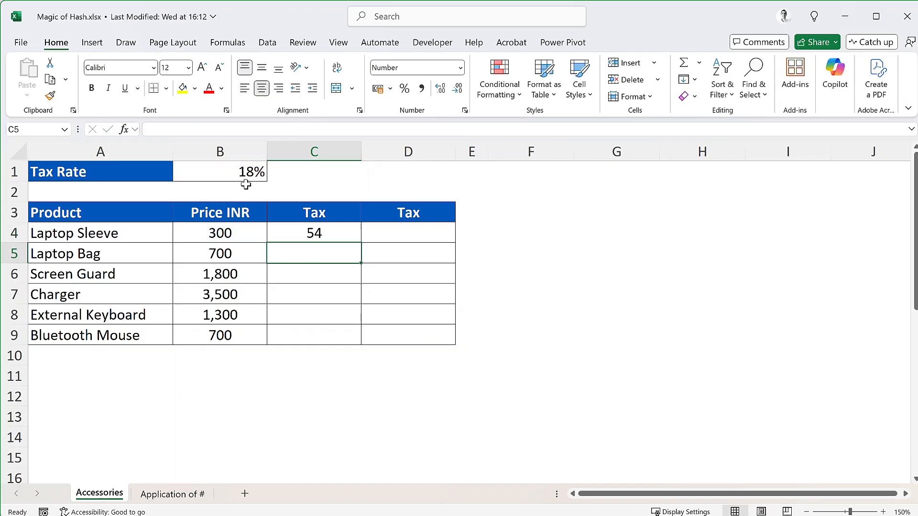
click(299, 237)
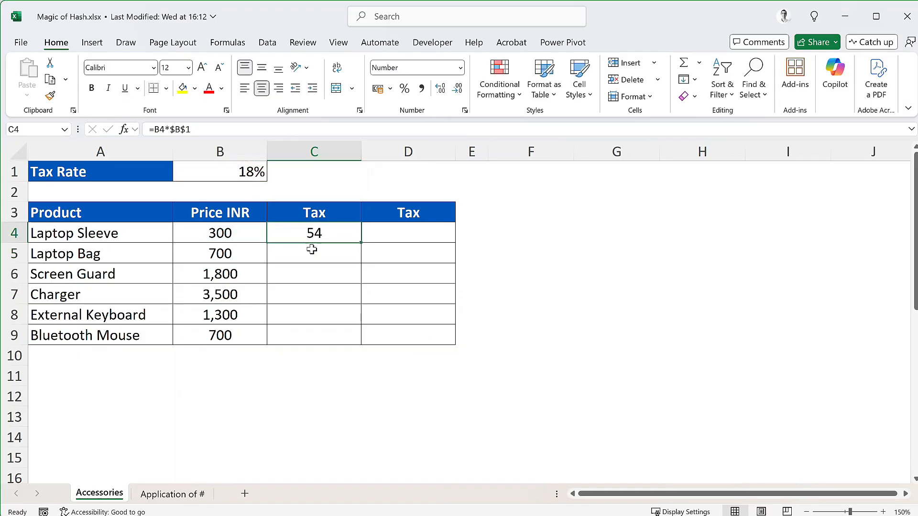
double_click(361, 243)
Calculate the second tax column with the single array formula =B4:B9*B1 in D4.
click(442, 244)
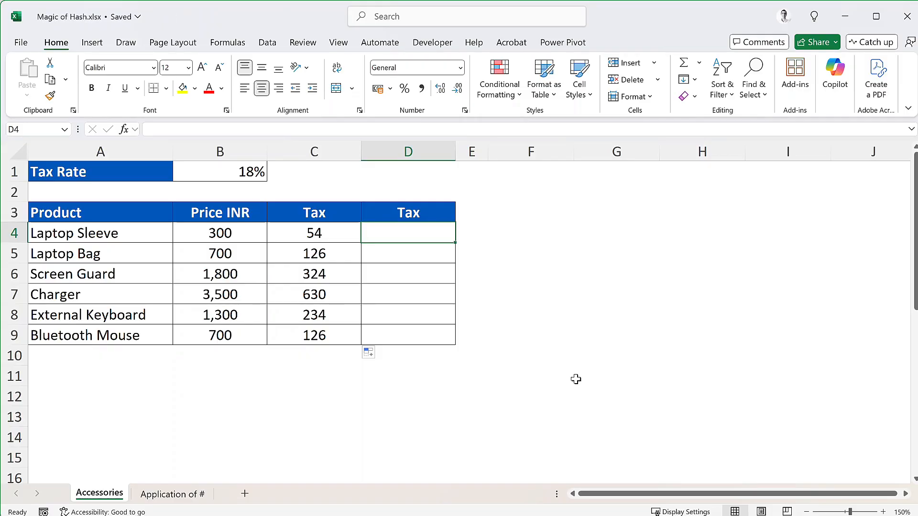
text(=)
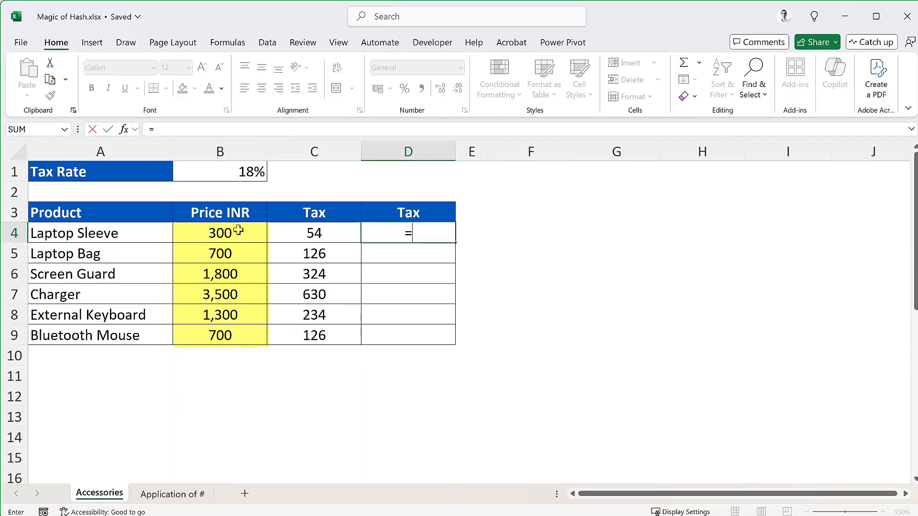
drag(239, 232, 229, 331)
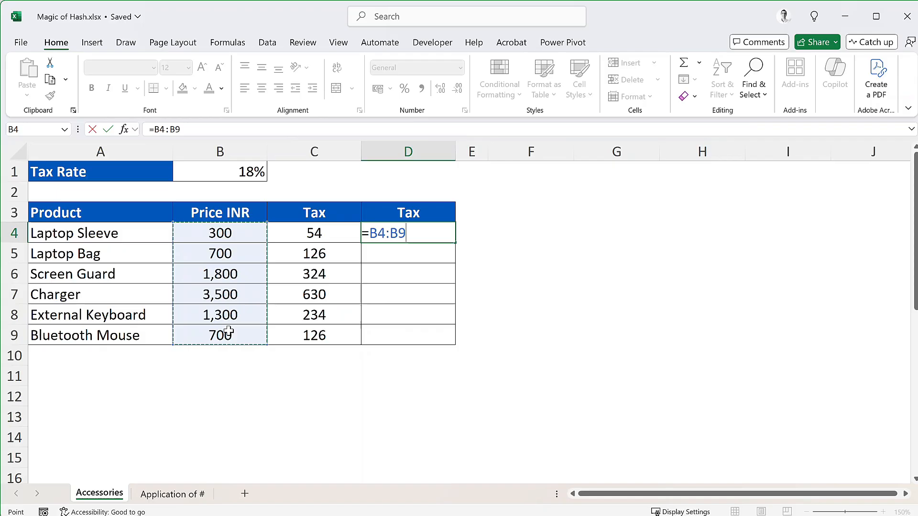
text(*)
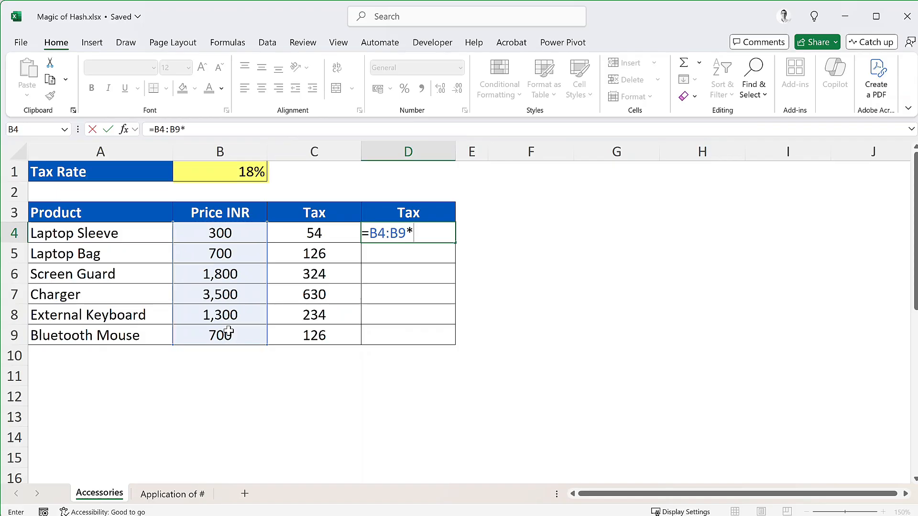
click(213, 176)
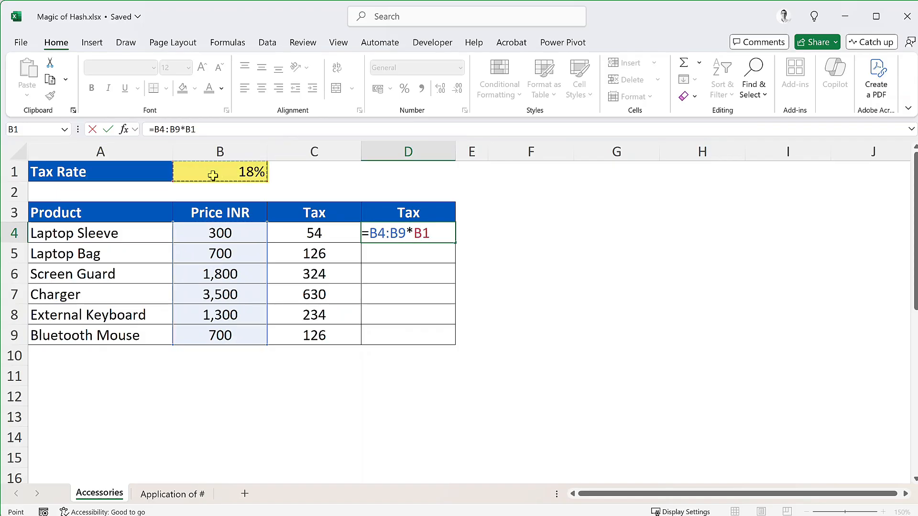
key(Return)
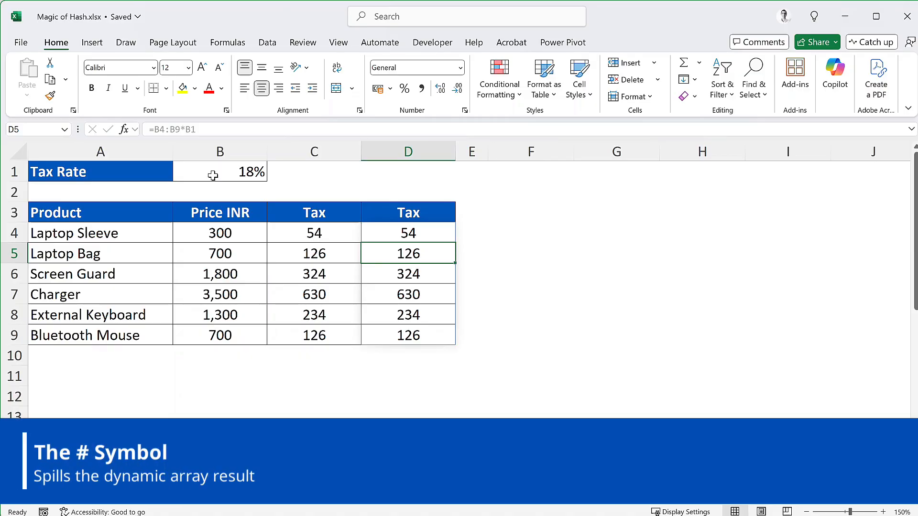
Enter the spill reference =D4# in F4.
click(537, 231)
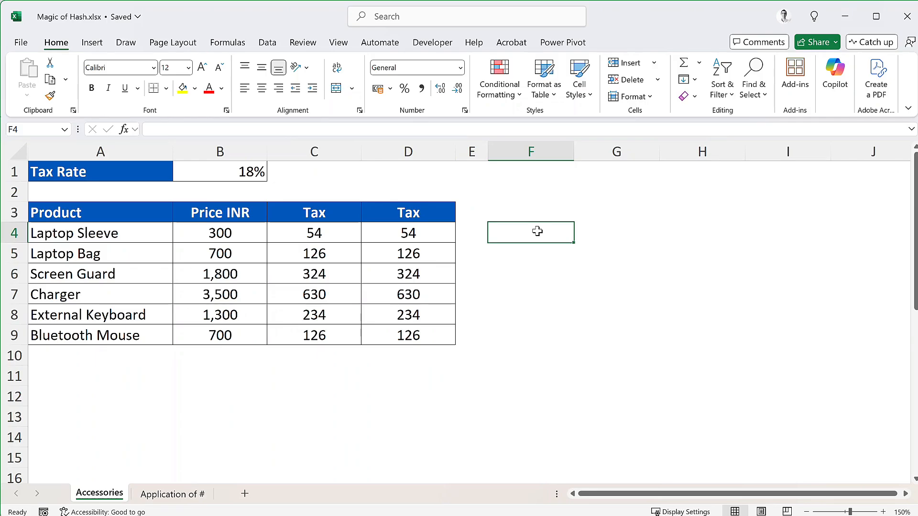
text(=D4)
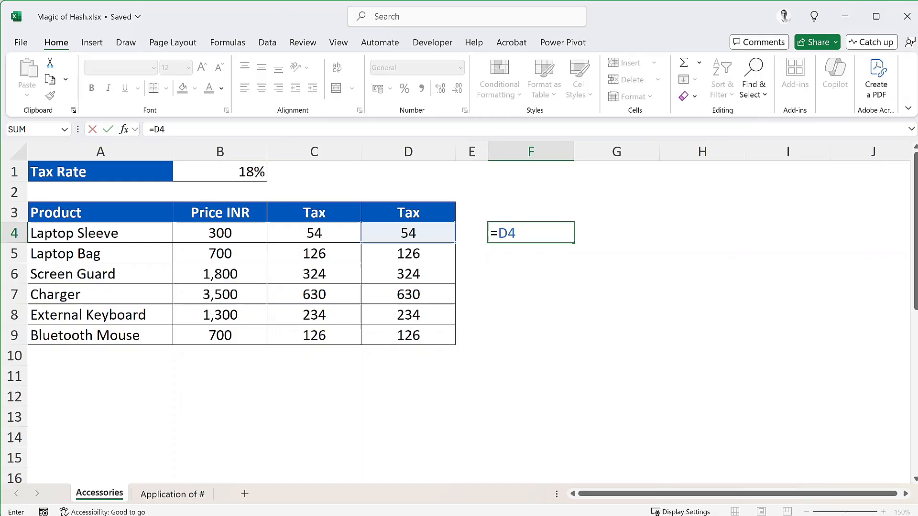
text(#)
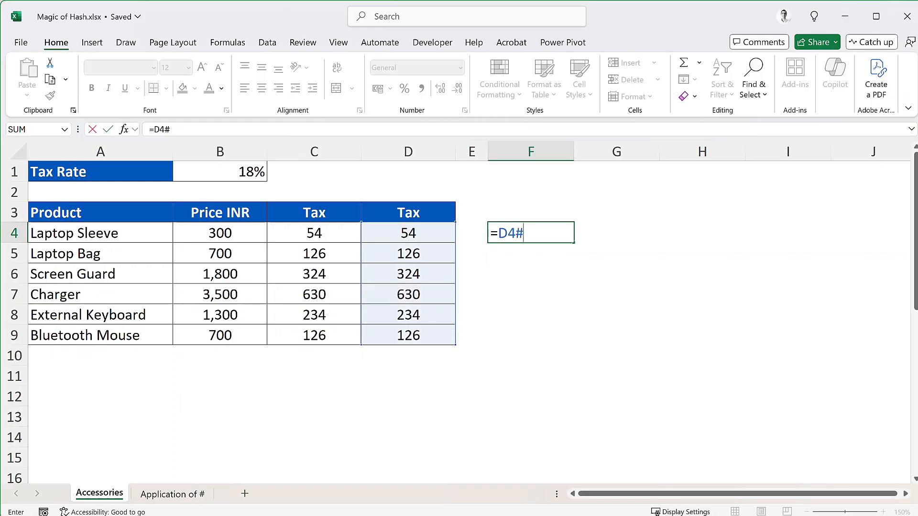
key(Return)
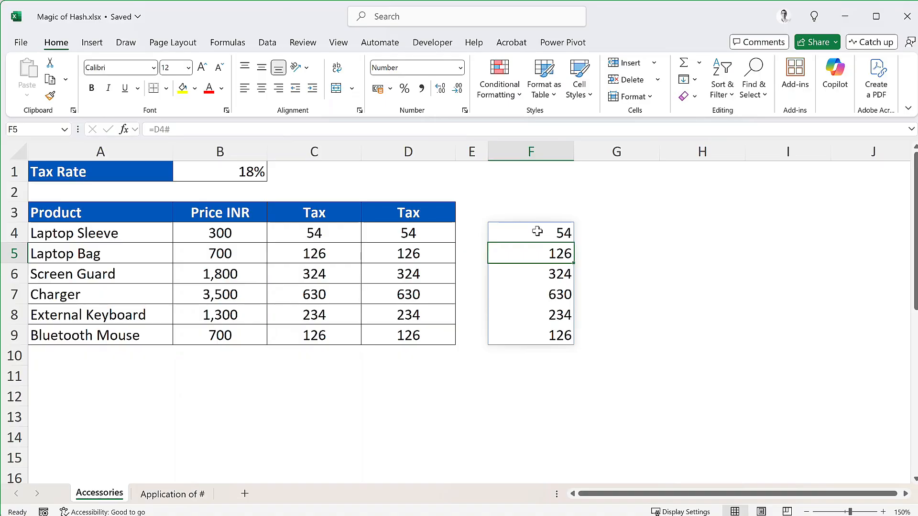
Clear F4 and rebuild its spill reference =D4# by picking the range D4:D9 as the formula's source.
click(538, 231)
key(Delete)
text(=)
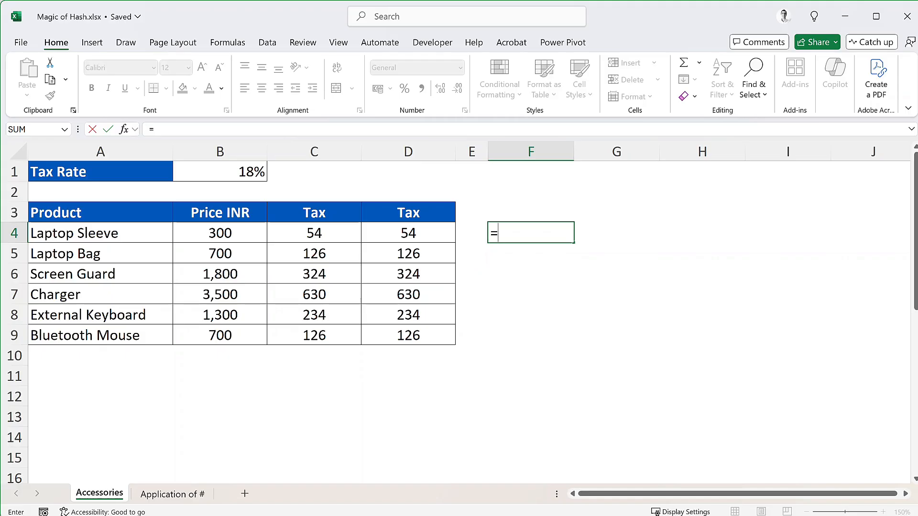
drag(435, 233, 429, 332)
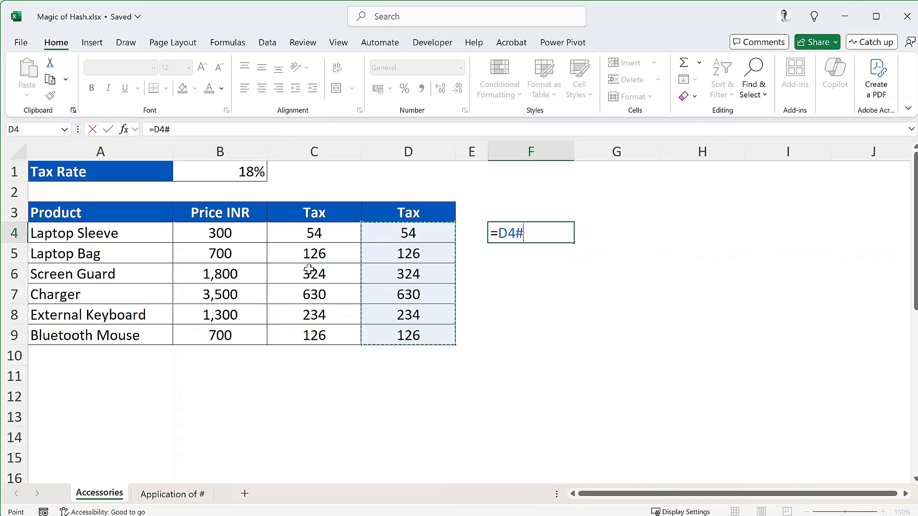
key(Return)
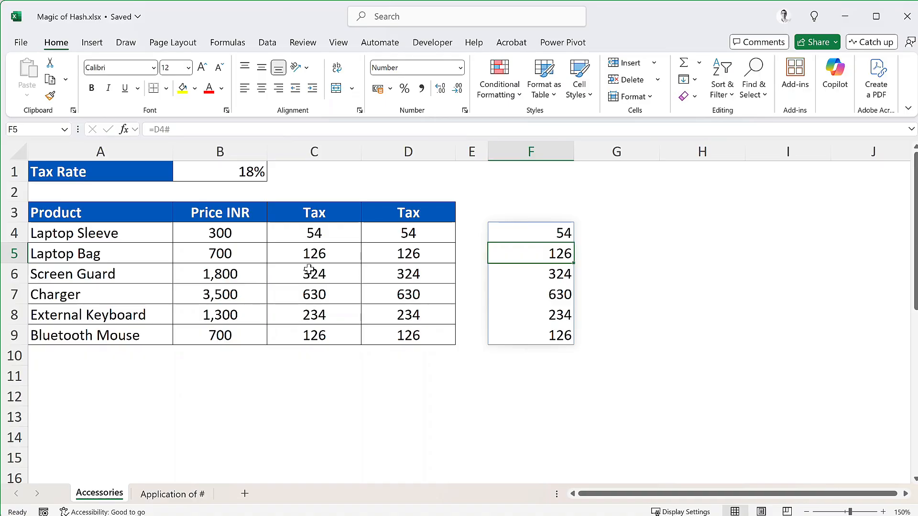
Enter =C4# in G4 to test the spill operator on the filled-down tax column.
click(612, 230)
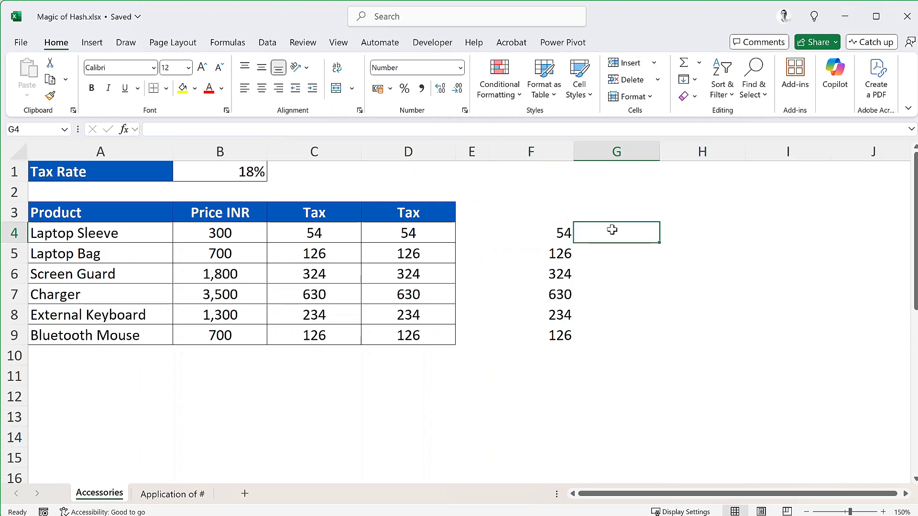
text(=C4)
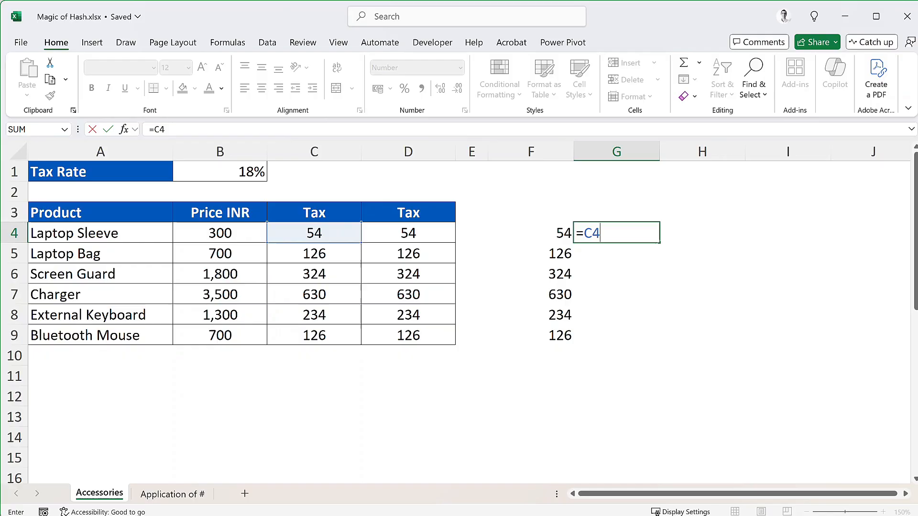
text(#)
key(Return)
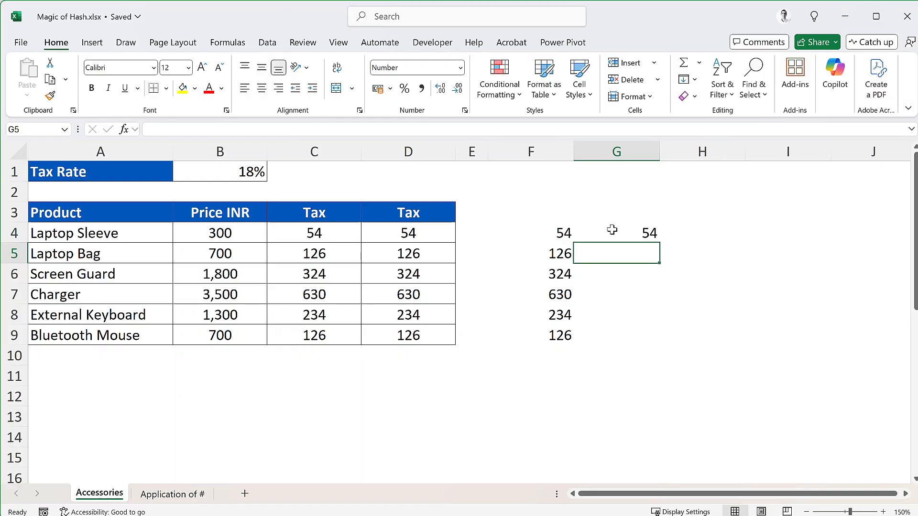
Enter =B4# in H4 to test the spill operator on the typed-in prices.
key(Up)
key(Right)
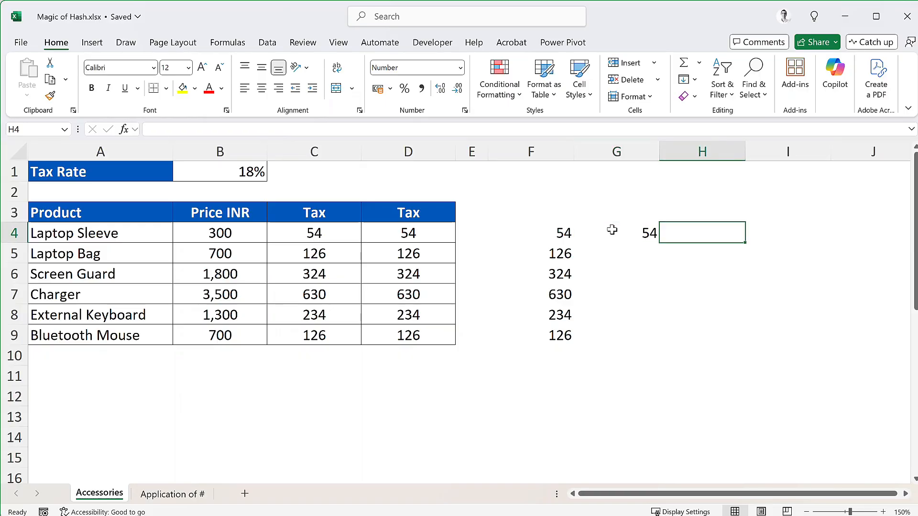
text(=)
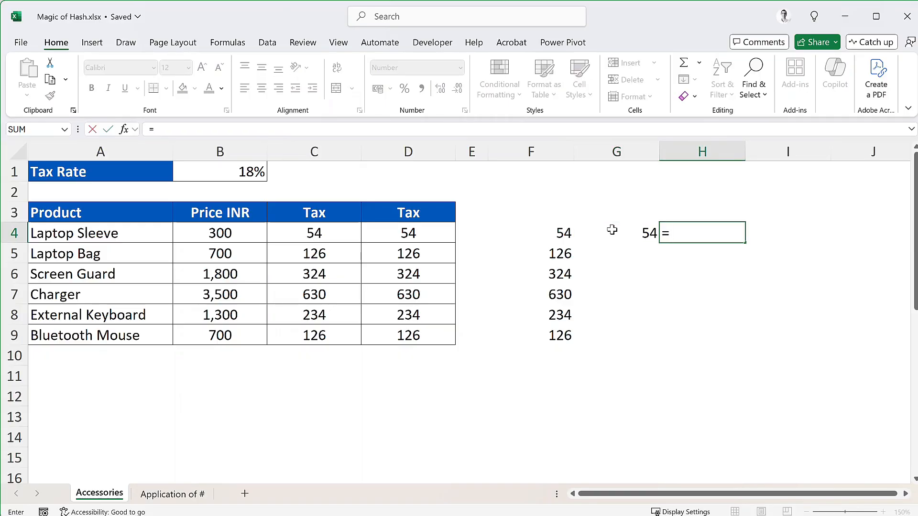
text(B4)
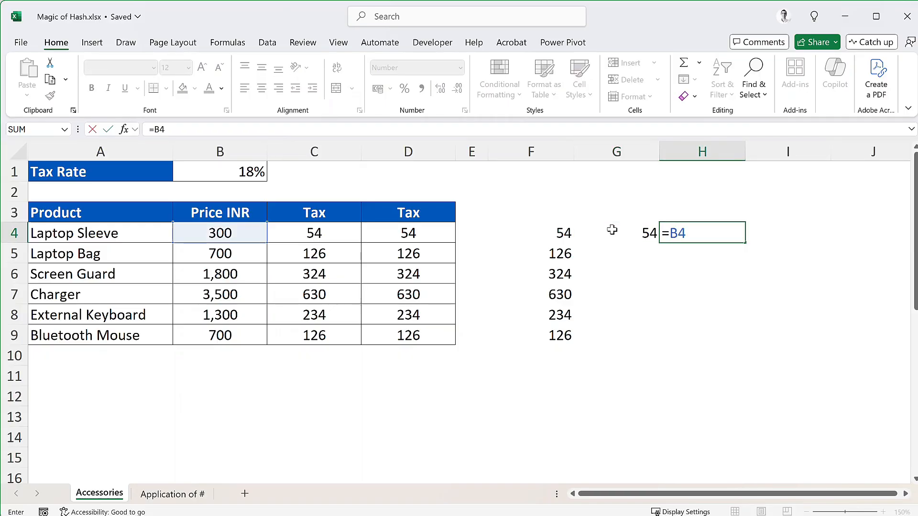
text(#)
key(Return)
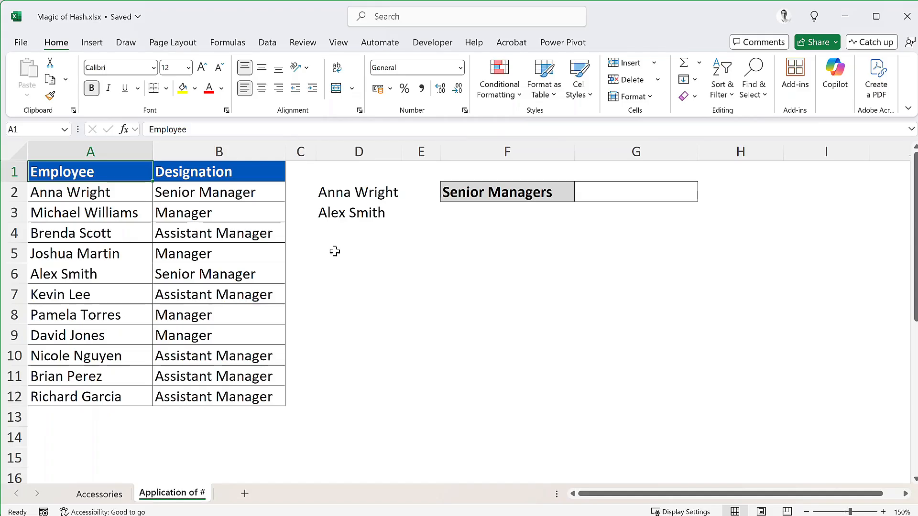
On the Application of # sheet, review the FILTER formula in D2 and change the designation in B5 to Senior Manager.
double_click(364, 193)
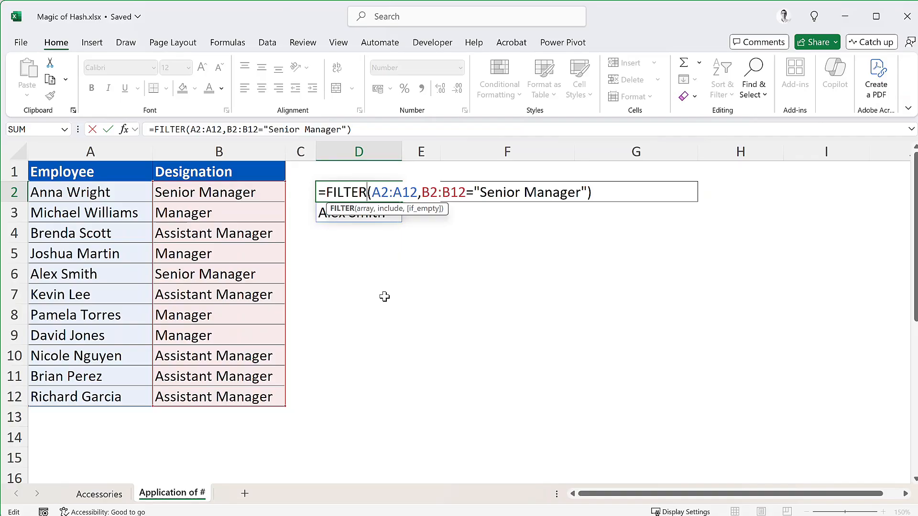
key(ctrl+Return)
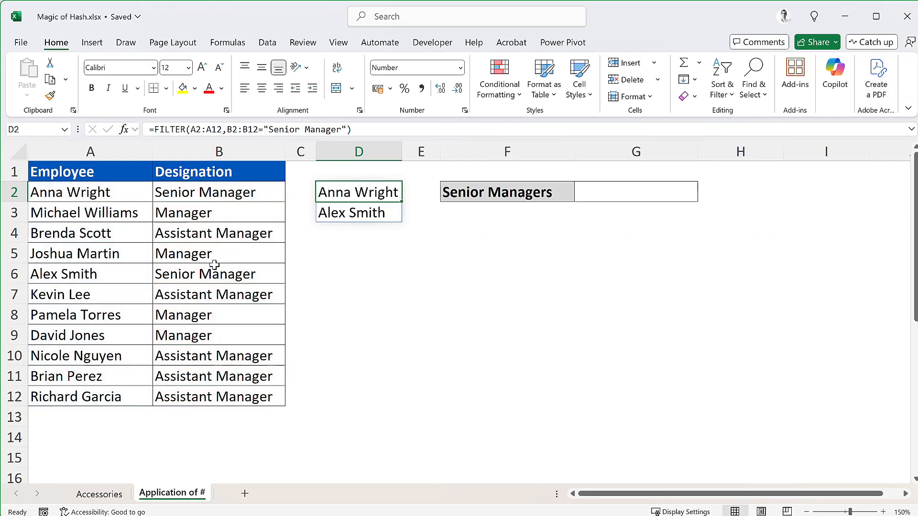
click(249, 255)
text(Sen)
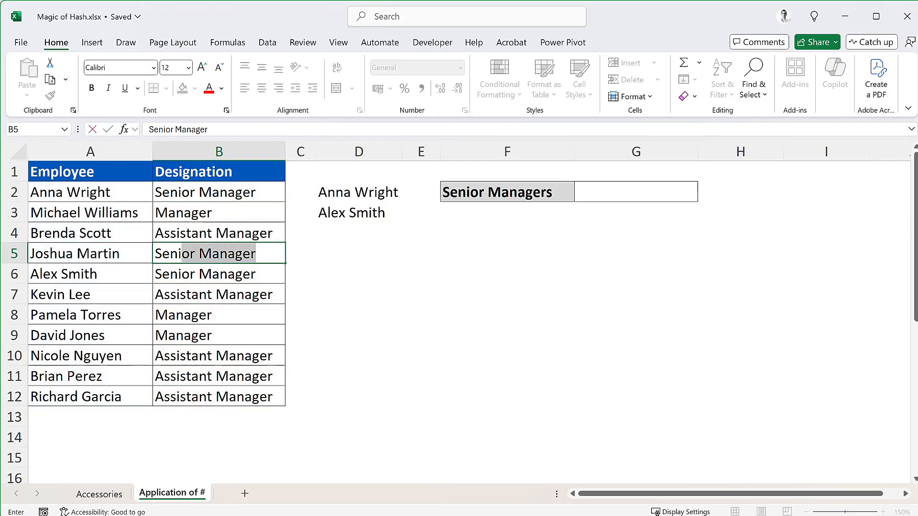
text(ior)
key(Tab)
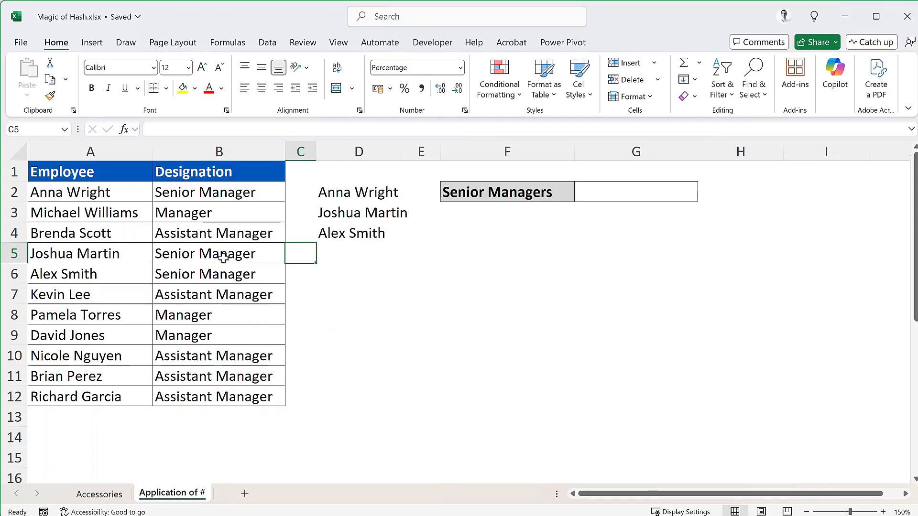
Copy the complete FILTER formula text from D2, leaving the cell's formula as it is.
double_click(359, 196)
drag(313, 129, 48, 117)
click(222, 158)
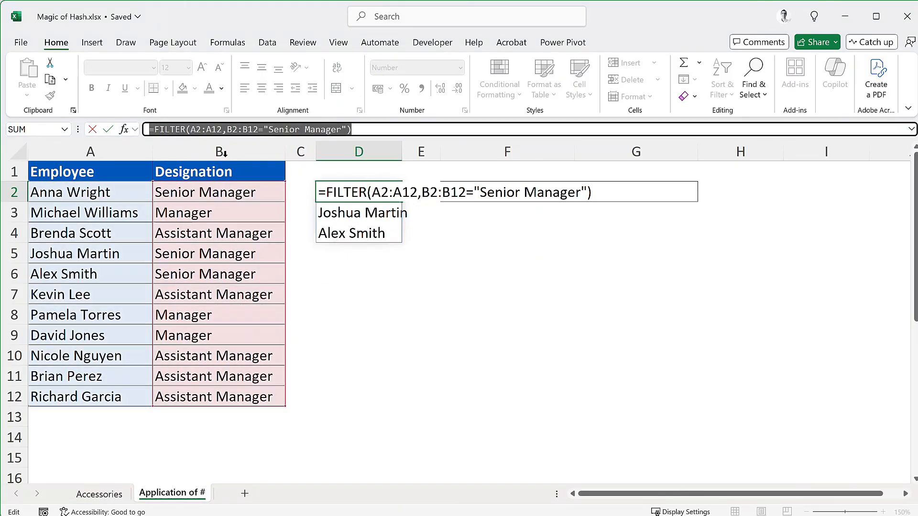
key(Escape)
Set up a data validation rule for cell G2 that allows a List, ready for its source.
click(589, 197)
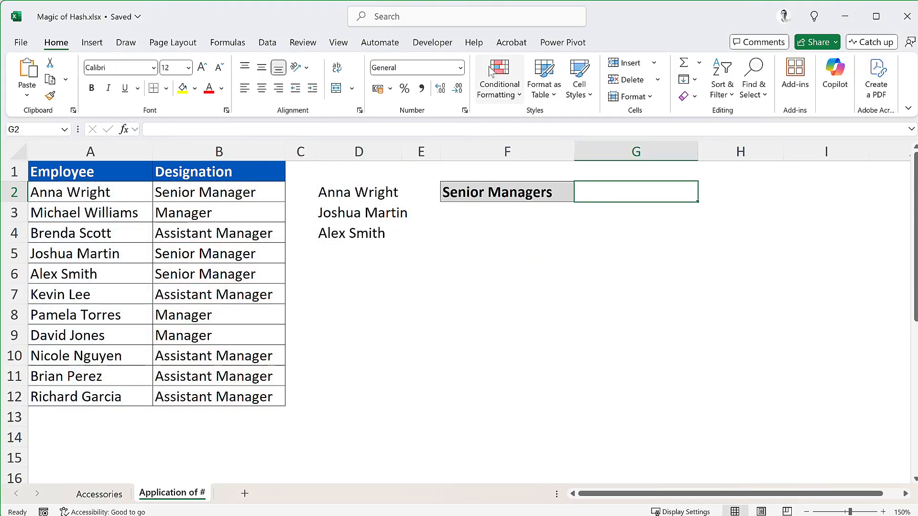
click(267, 43)
click(698, 96)
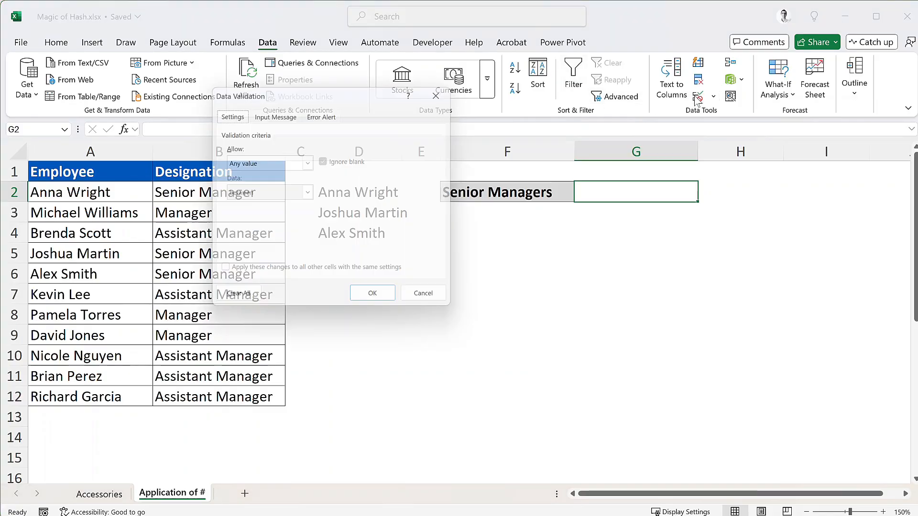
click(268, 163)
click(248, 206)
click(251, 223)
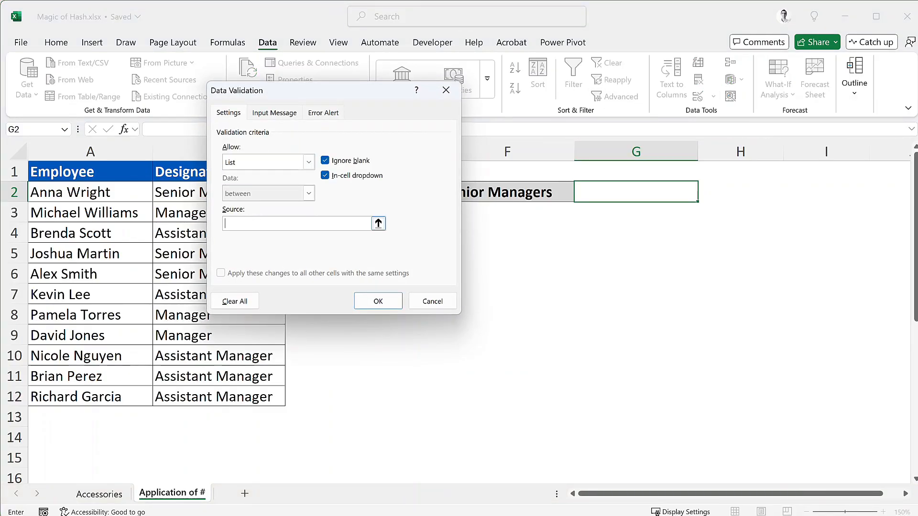
Try to use the copied formula =FILTER(A2:A12,B2:B12="Senior Manager") directly as the validation list's source.
right_click(246, 225)
click(274, 260)
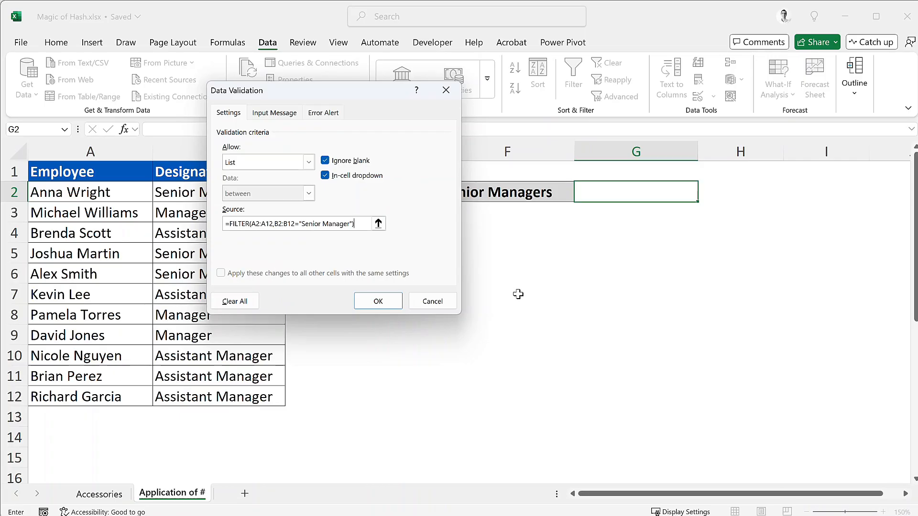
click(360, 300)
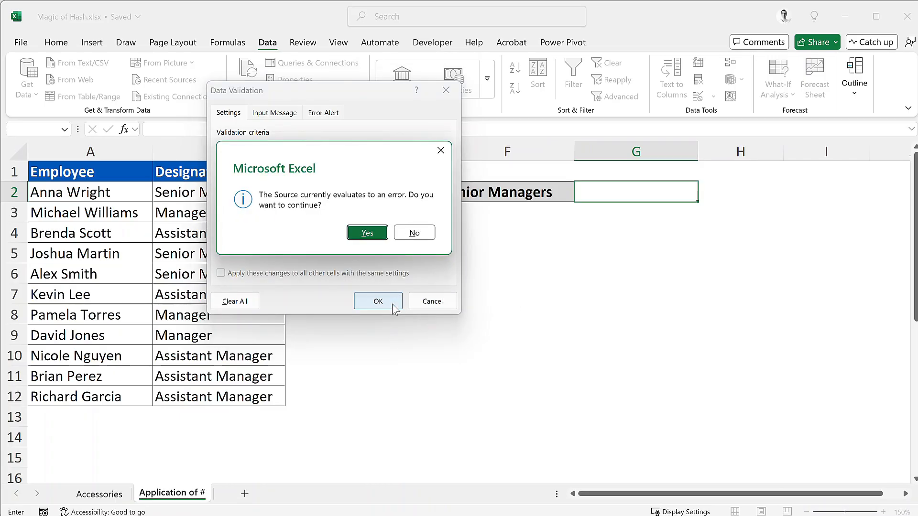
click(422, 239)
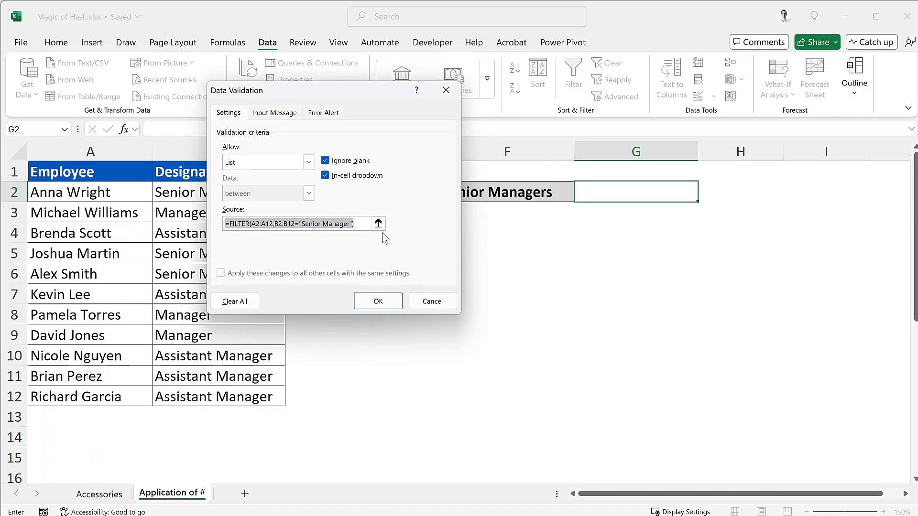
Set the validation list's source to =D2#, apply the rule and check the choices offered in G2.
key(BackSpace)
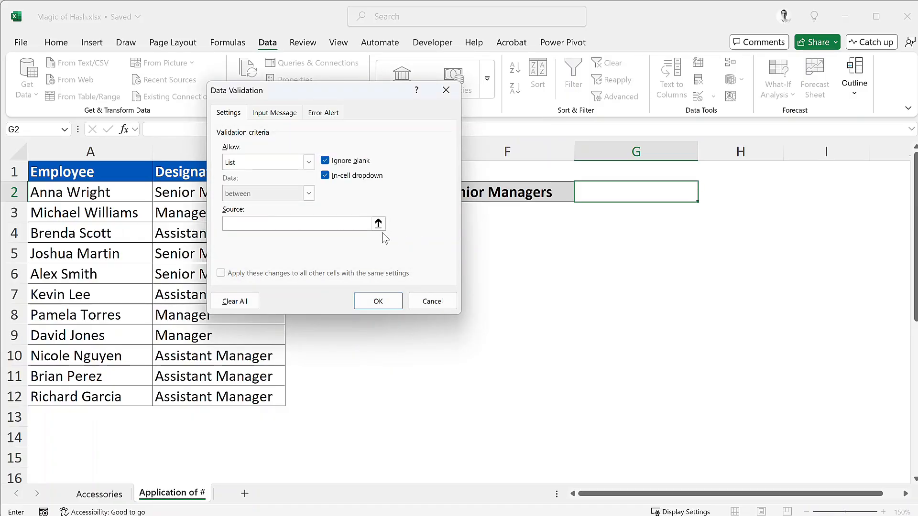
text(=D2#)
click(394, 299)
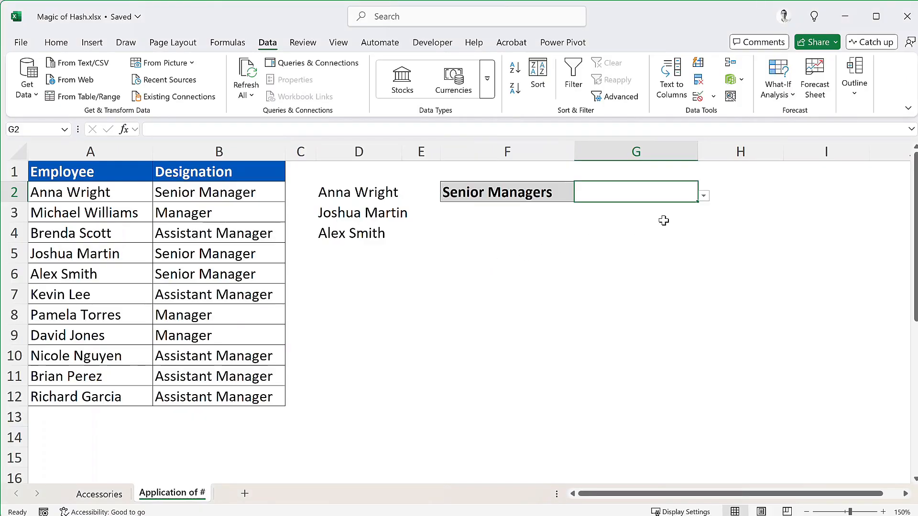
click(704, 196)
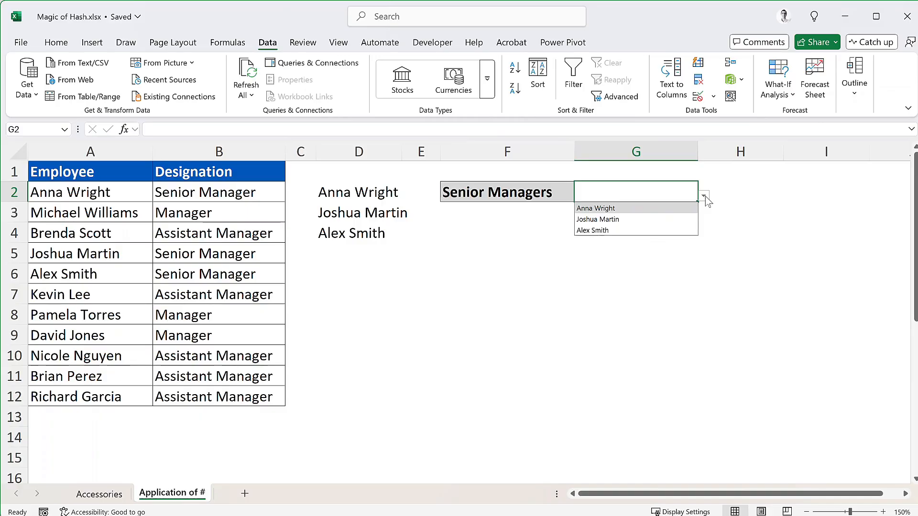
click(705, 196)
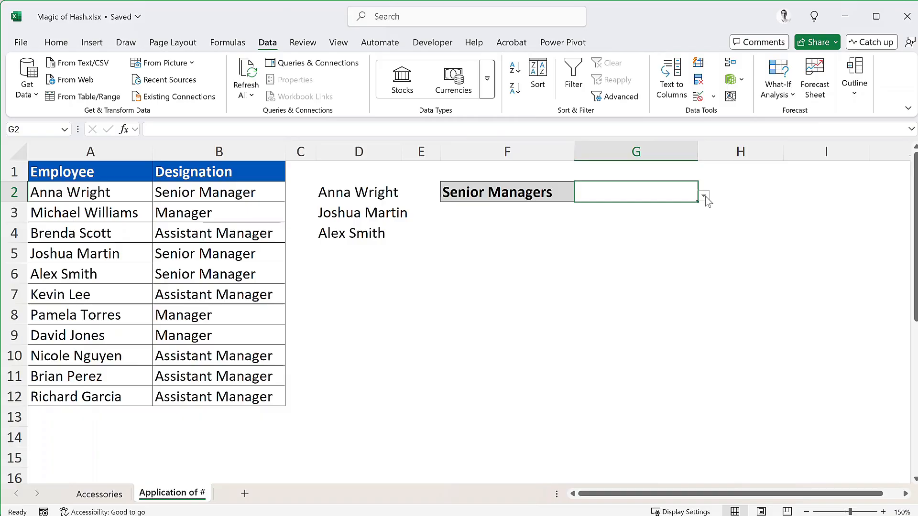
Change the designation in B8 to Senior Manager and check the choices in G2's drop-down list.
click(213, 316)
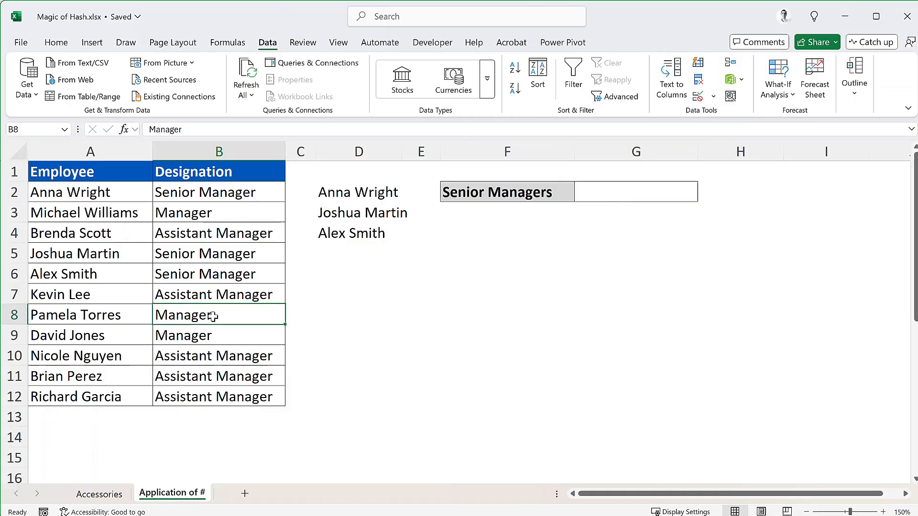
text(S)
key(Tab)
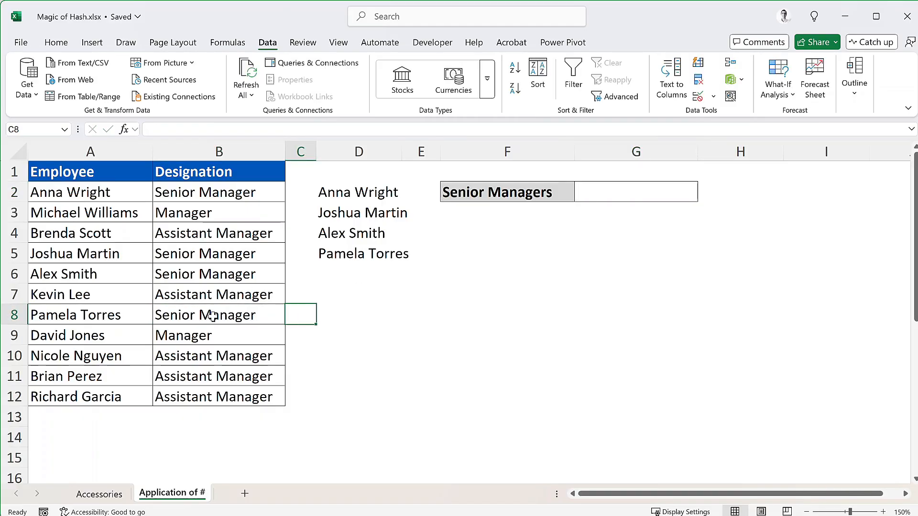
click(663, 191)
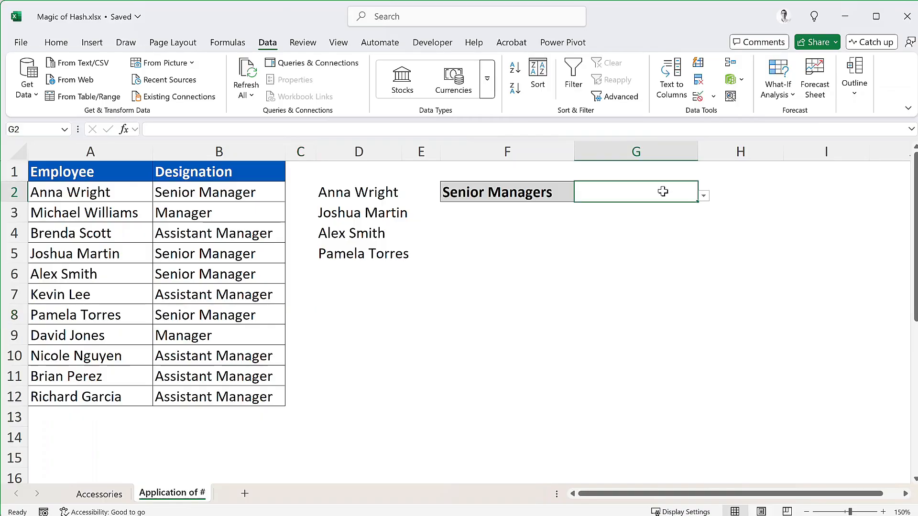
click(704, 196)
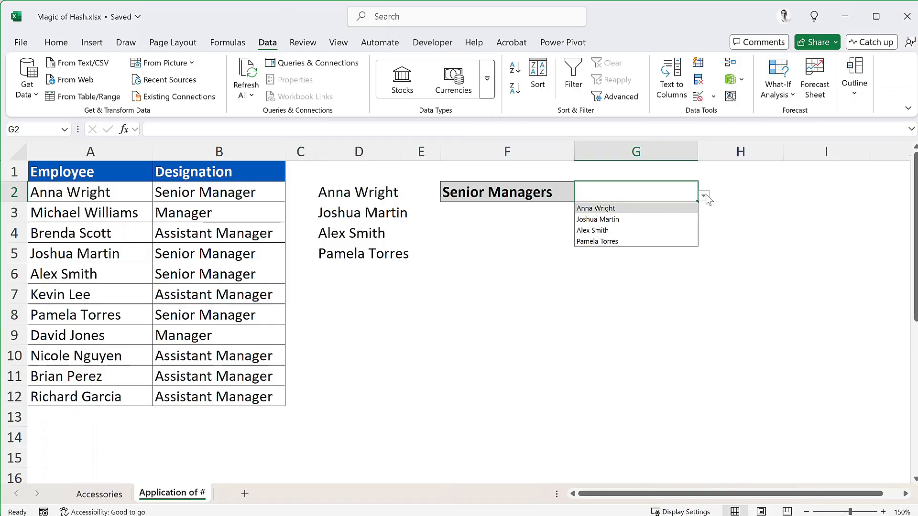